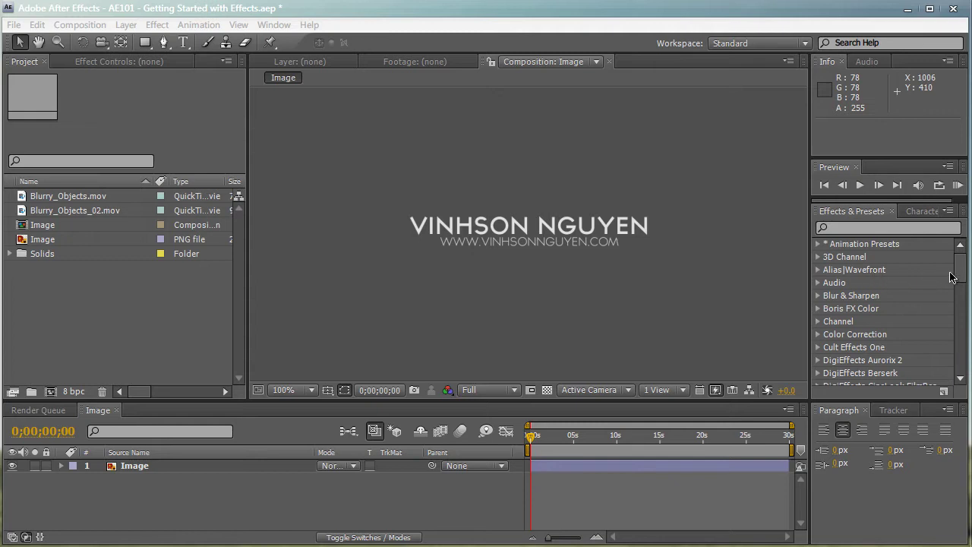
- Start a new composition from the Composition menu, then cancel the Composition Settings dialog
mouse_move(960, 266)
mouse_down()
mouse_move(961, 310)
mouse_move(960, 252)
mouse_up()
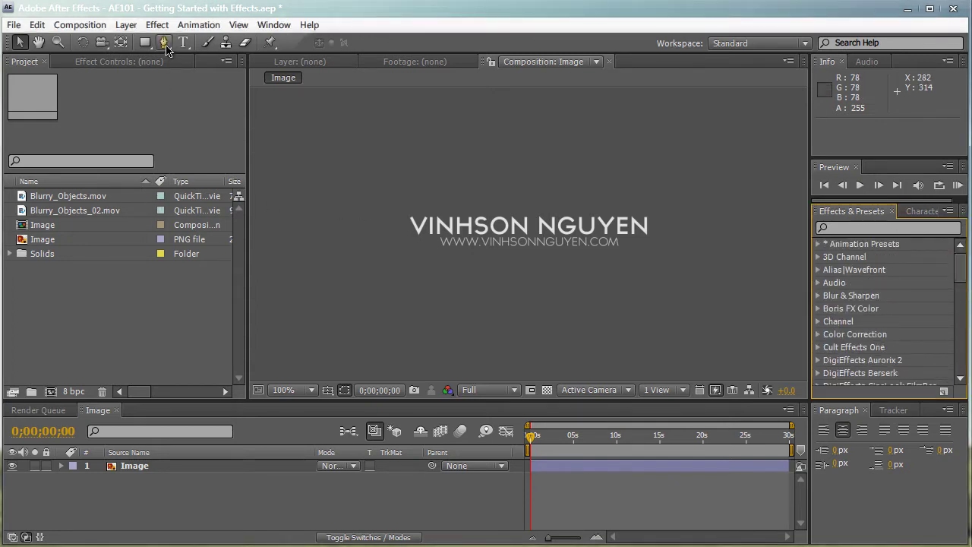
click(169, 483)
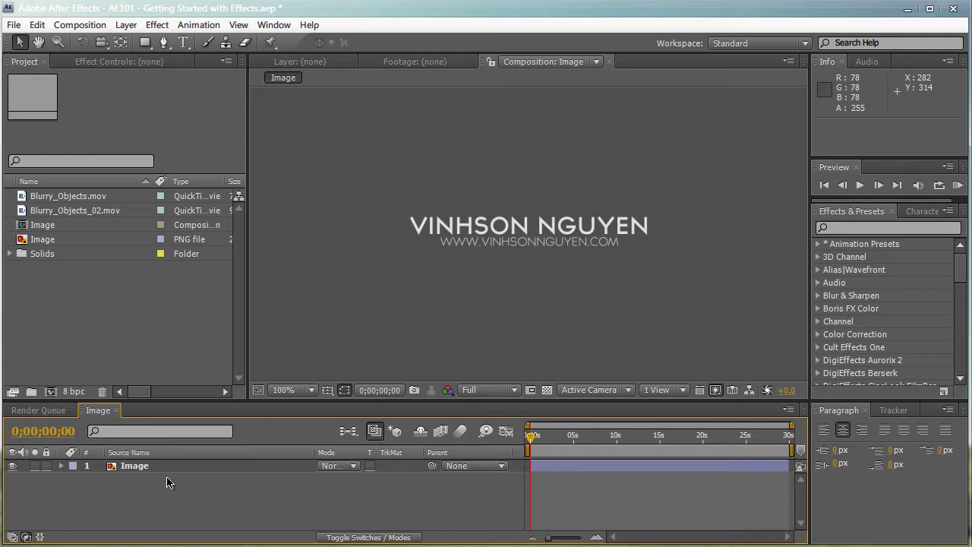
click(80, 25)
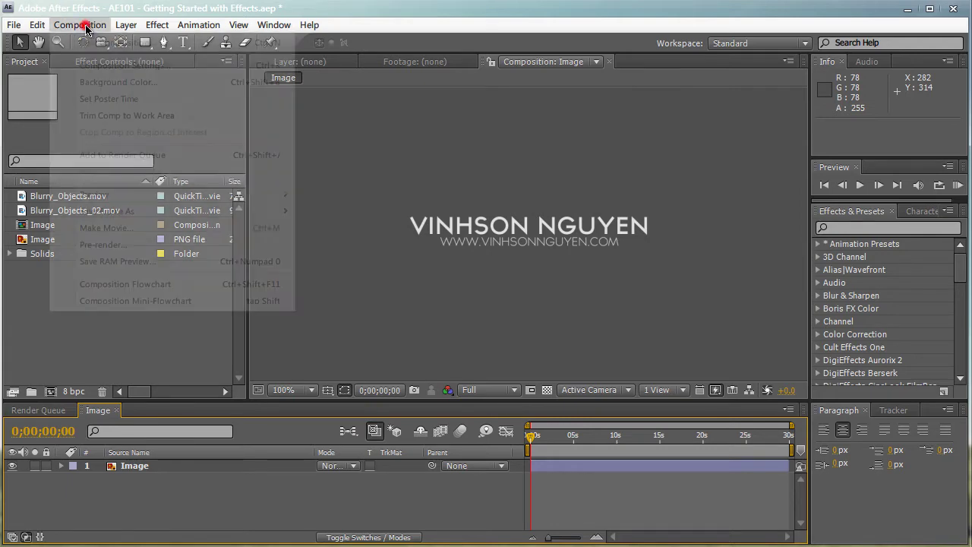
click(85, 39)
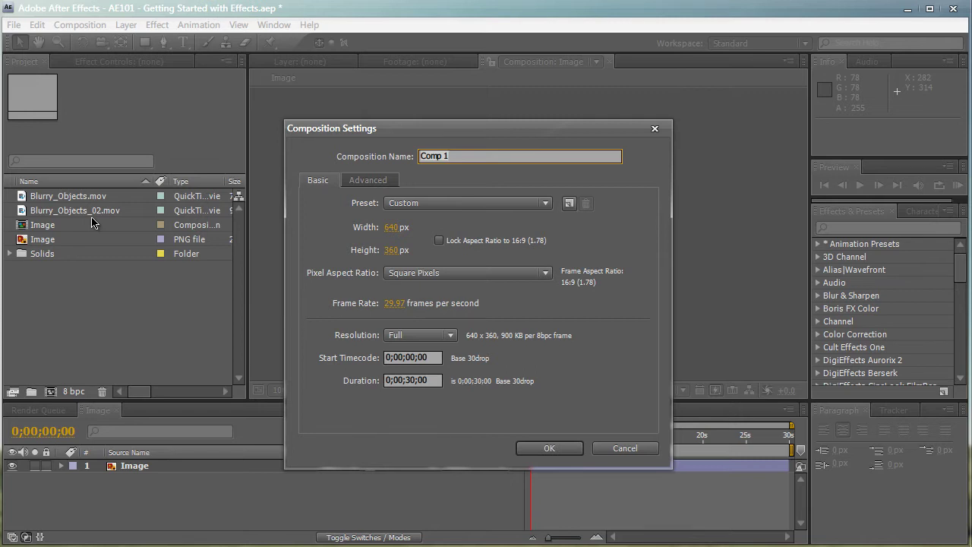
key(Escape)
- Build a 960 x 540 comp from Blurry_Objects.mov and set the viewer to 50%
click(72, 196)
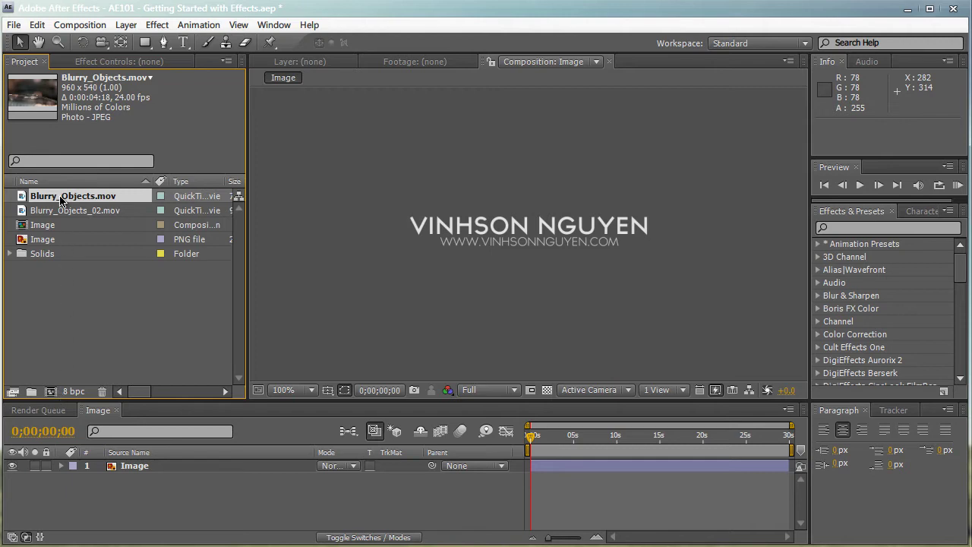
drag(60, 199, 52, 386)
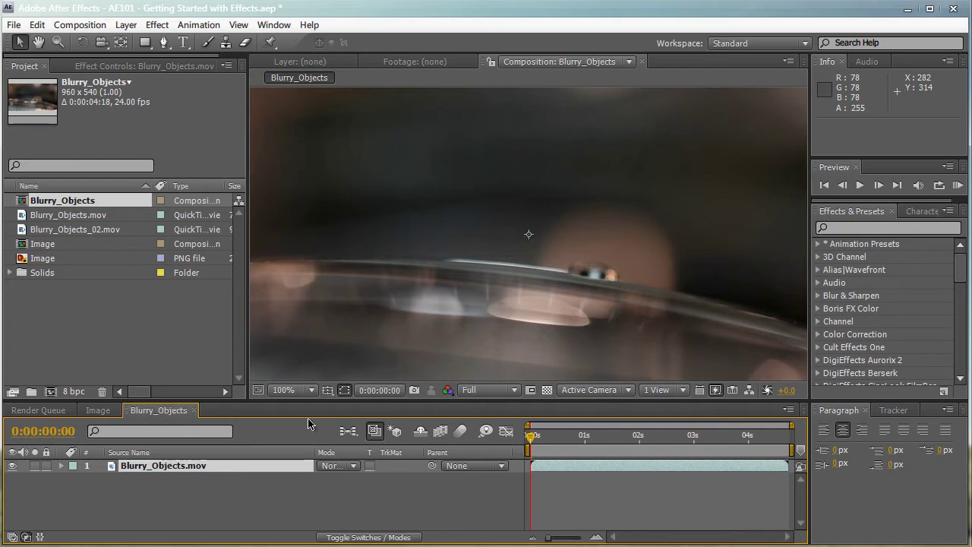
key(comma)
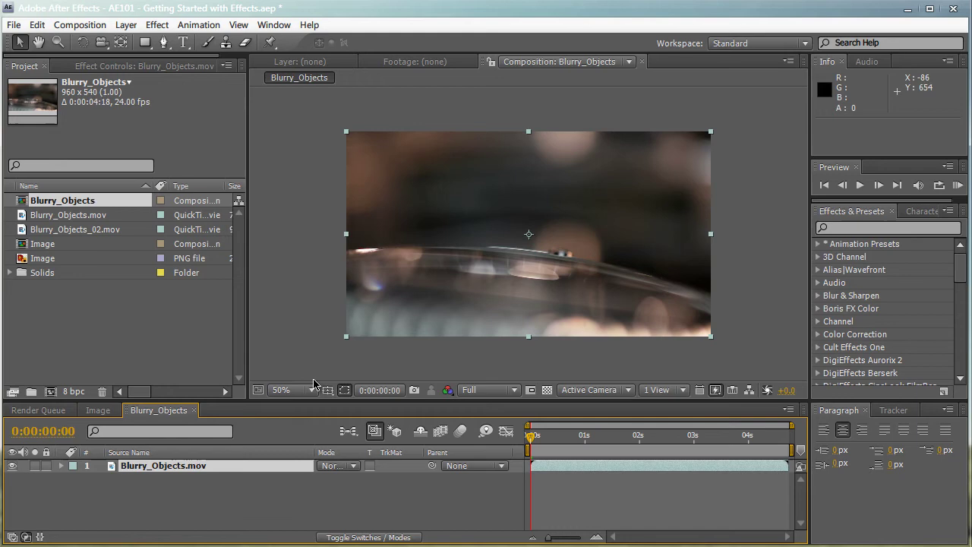
click(437, 372)
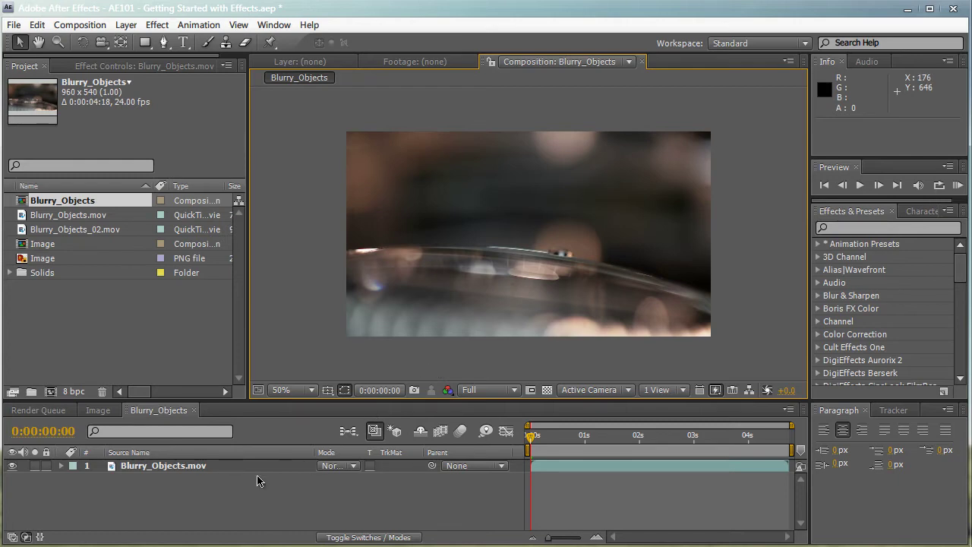
- Select the Blurry_Objects.mov layer and bring up the Effect menu's Color Correction list
click(181, 470)
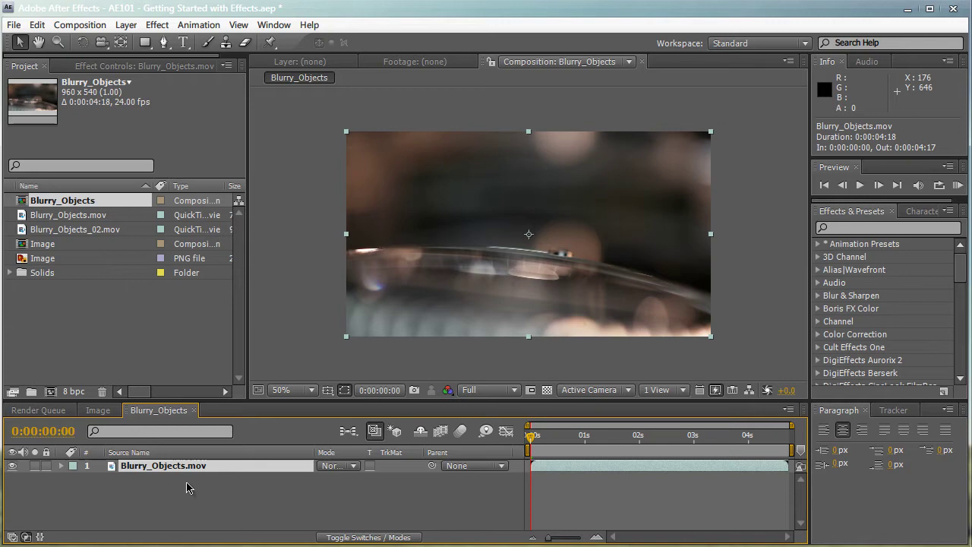
click(158, 25)
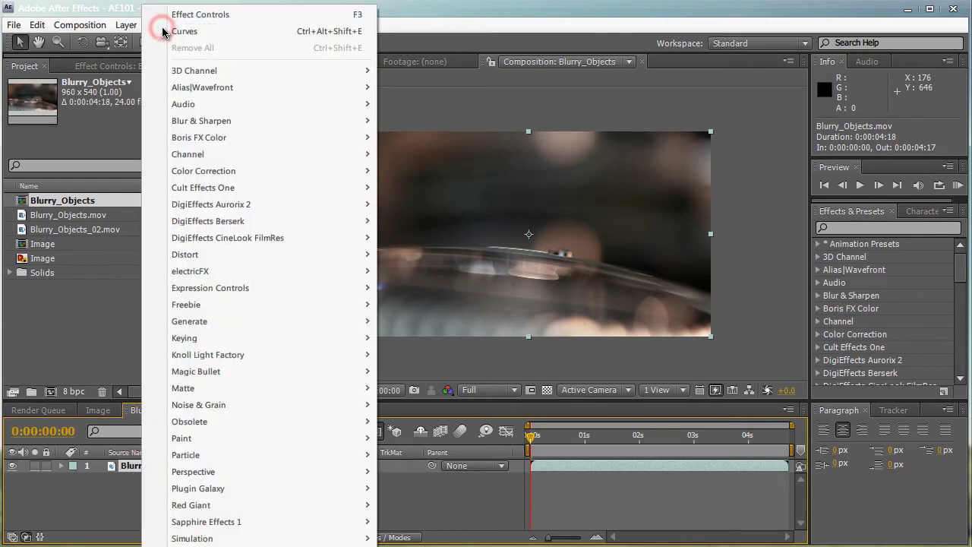
click(108, 338)
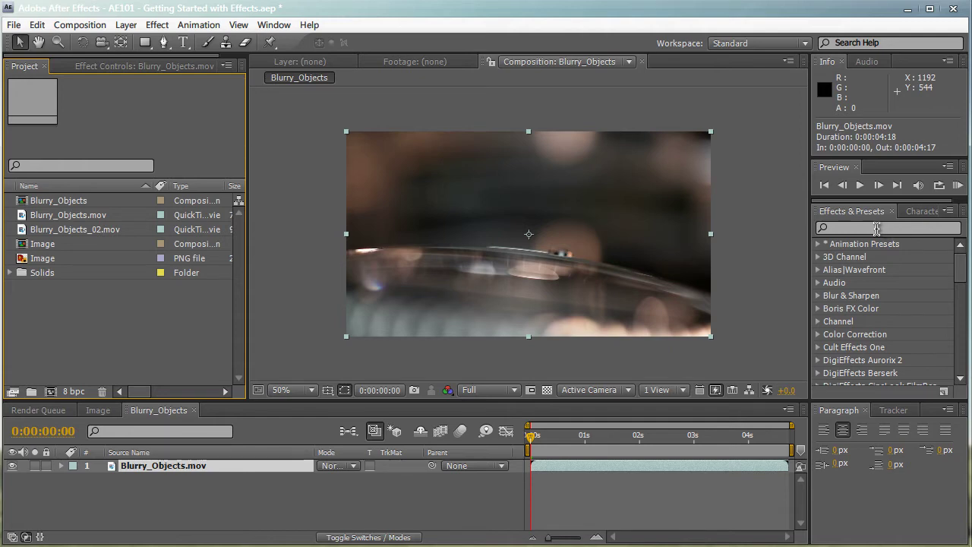
click(144, 488)
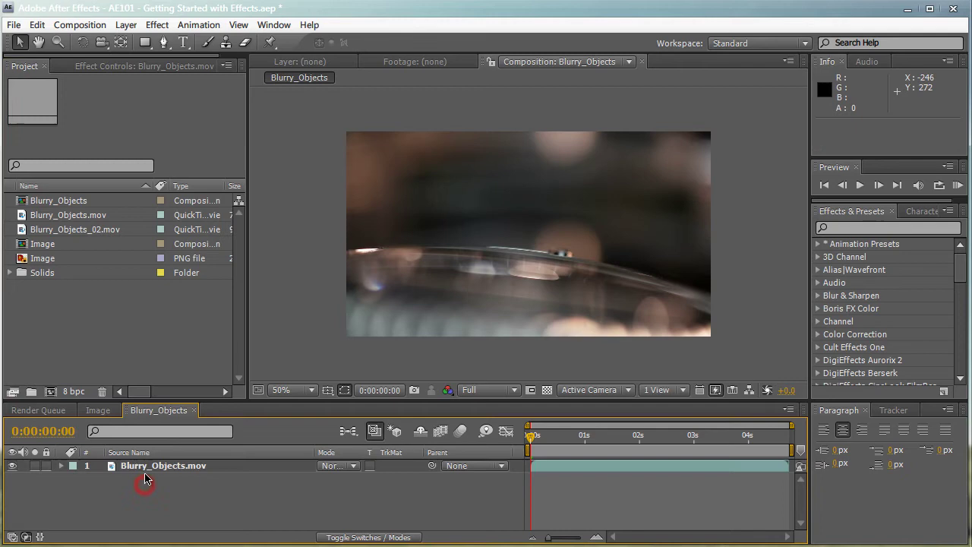
click(149, 466)
click(156, 25)
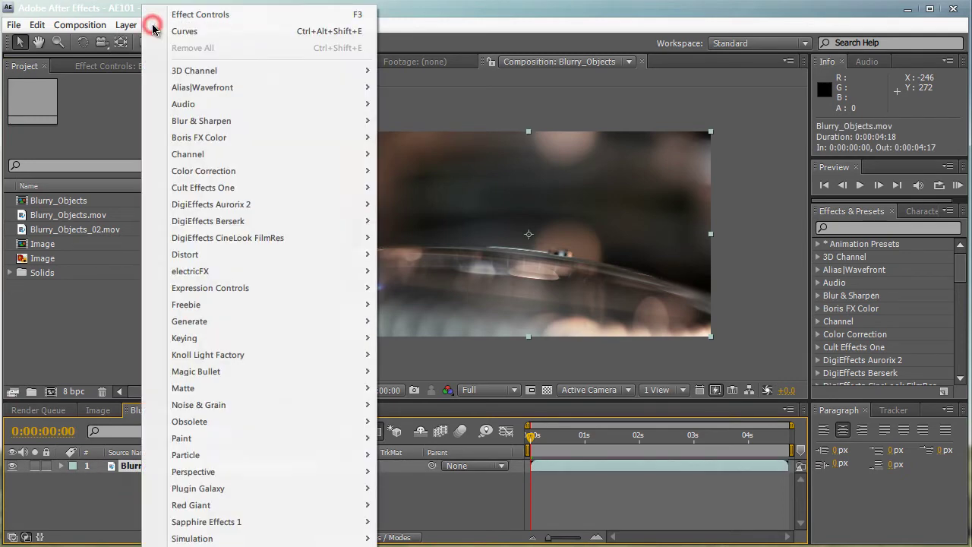
- Apply Color Correction > Curves to the clip, switching between the Project and Effect Controls panels
mouse_move(171, 175)
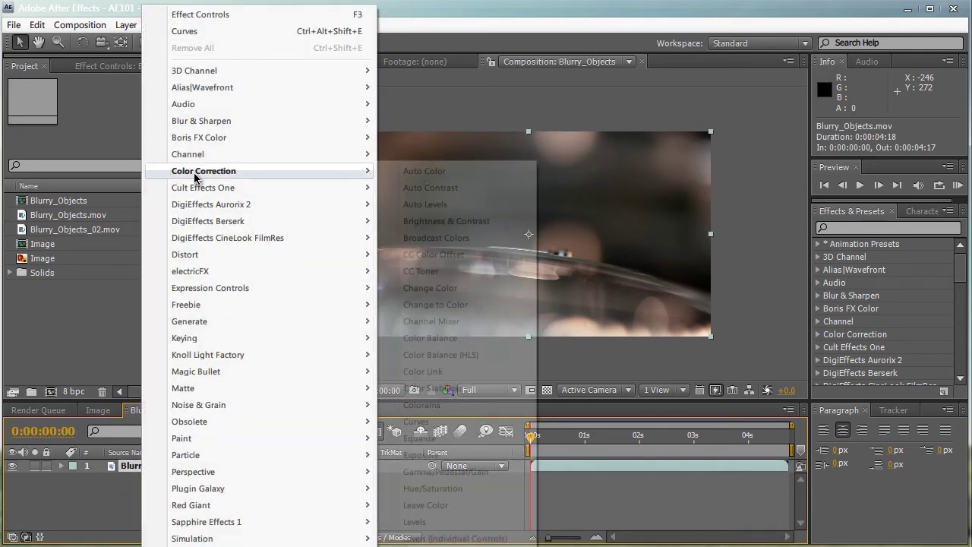
click(423, 423)
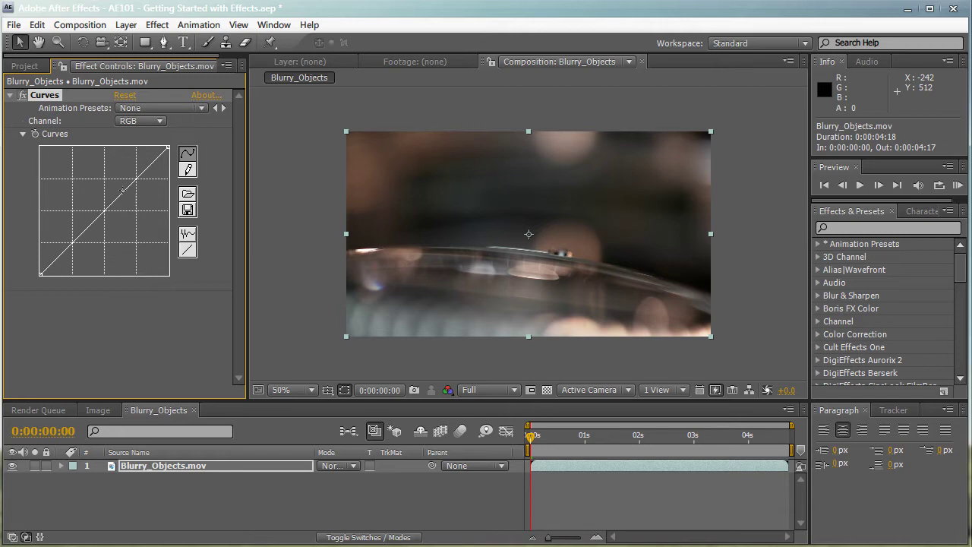
click(24, 66)
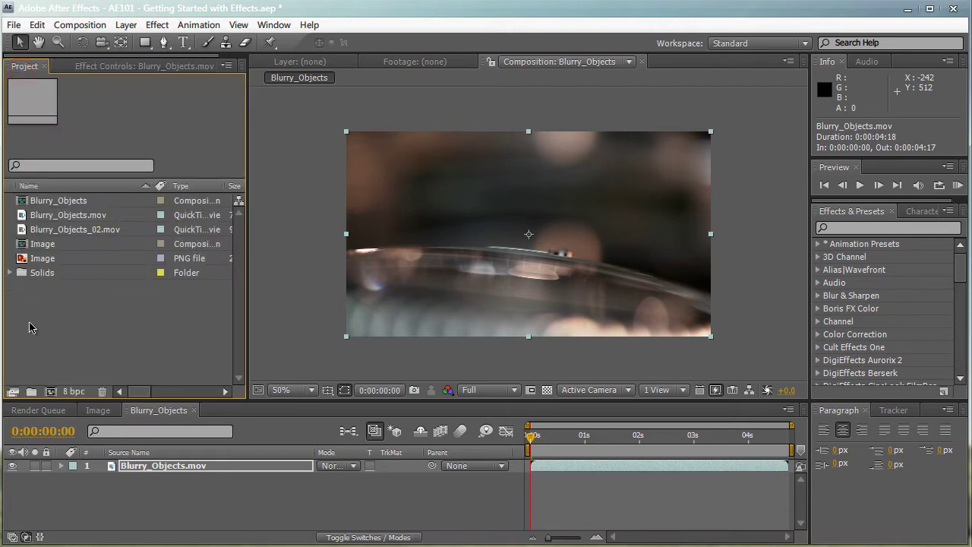
click(73, 67)
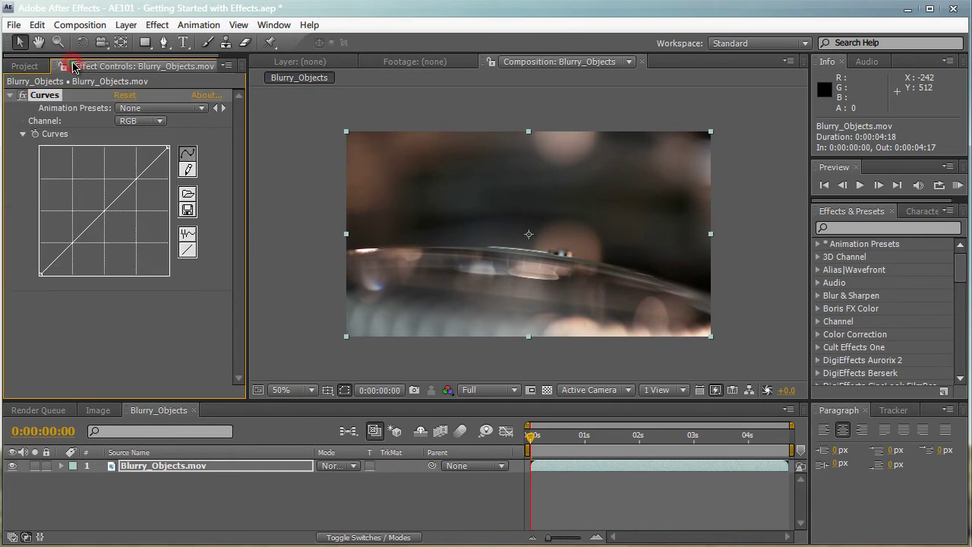
click(25, 66)
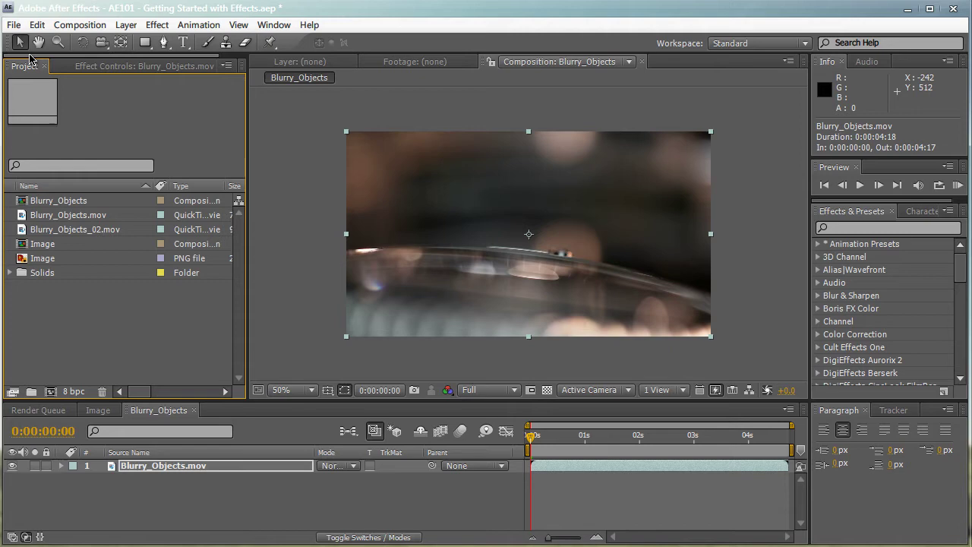
click(83, 68)
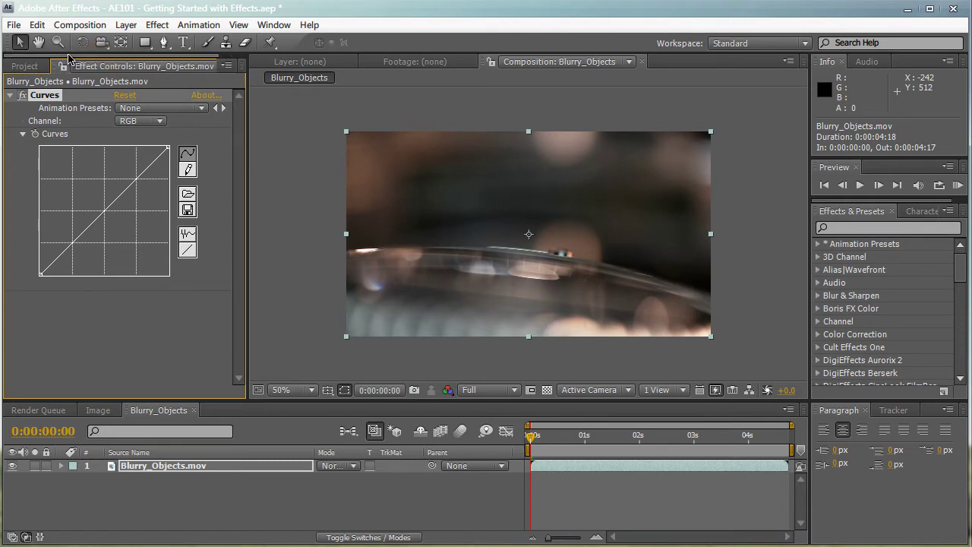
- Add a shadow point pulled down and a highlight point pushed up for an S-curve
click(76, 243)
drag(76, 242, 76, 255)
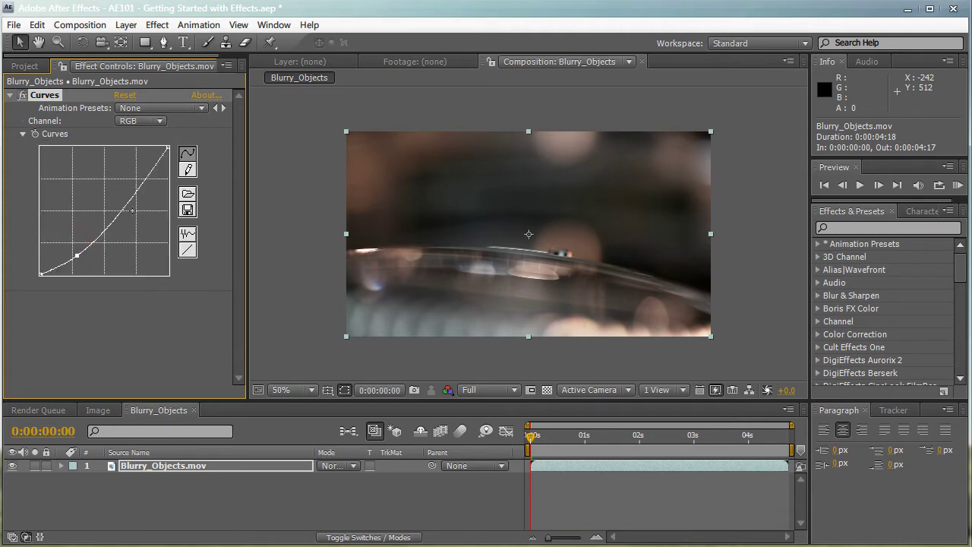
click(131, 191)
drag(131, 191, 131, 184)
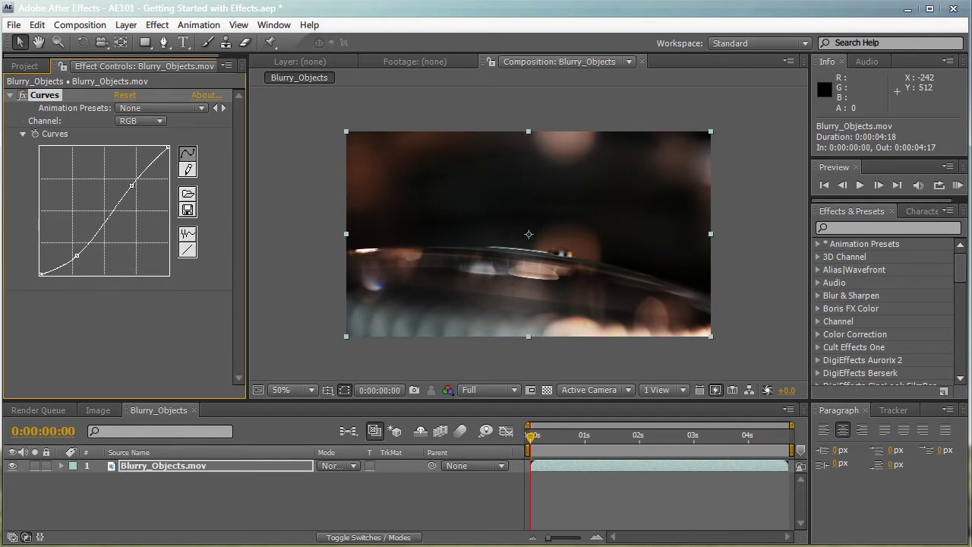
- Reselect the Blurry_Objects.mov layer and bring up the Effect menu again
click(135, 491)
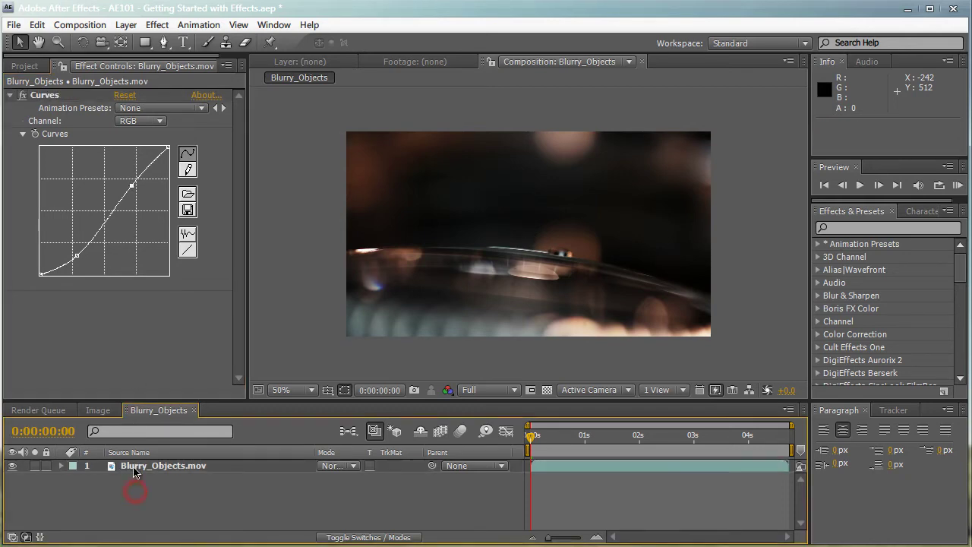
click(134, 469)
click(159, 25)
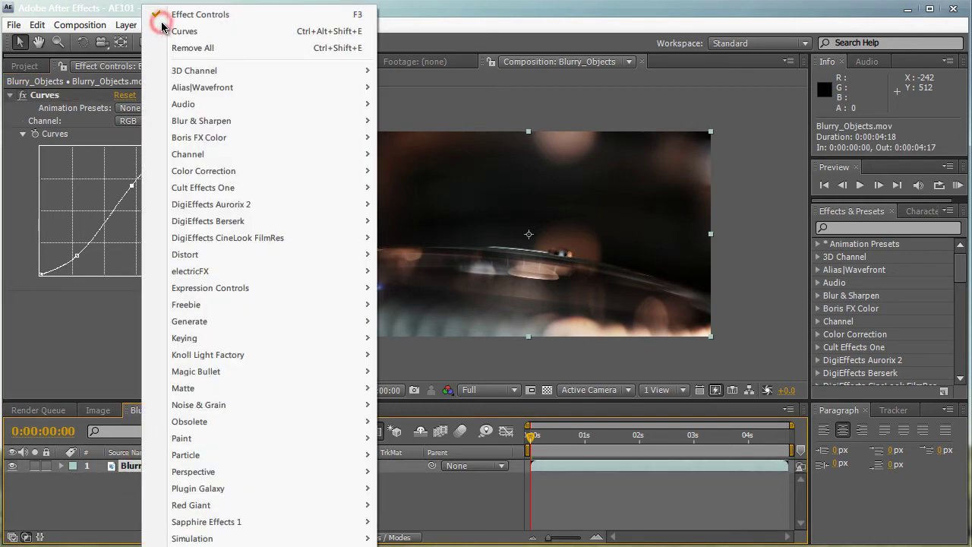
- Apply Color Correction > Hue/Saturation to the Blurry_Objects.mov clip
mouse_move(331, 174)
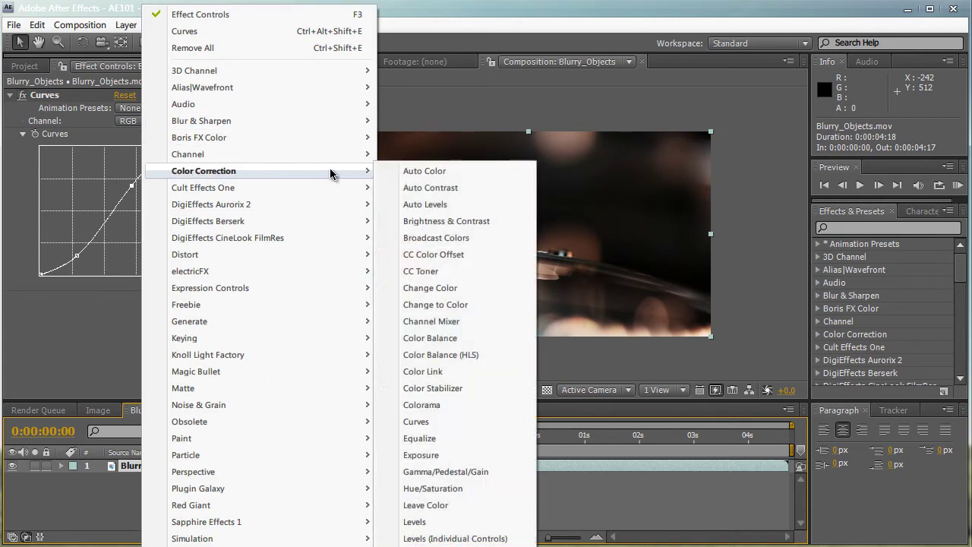
click(436, 491)
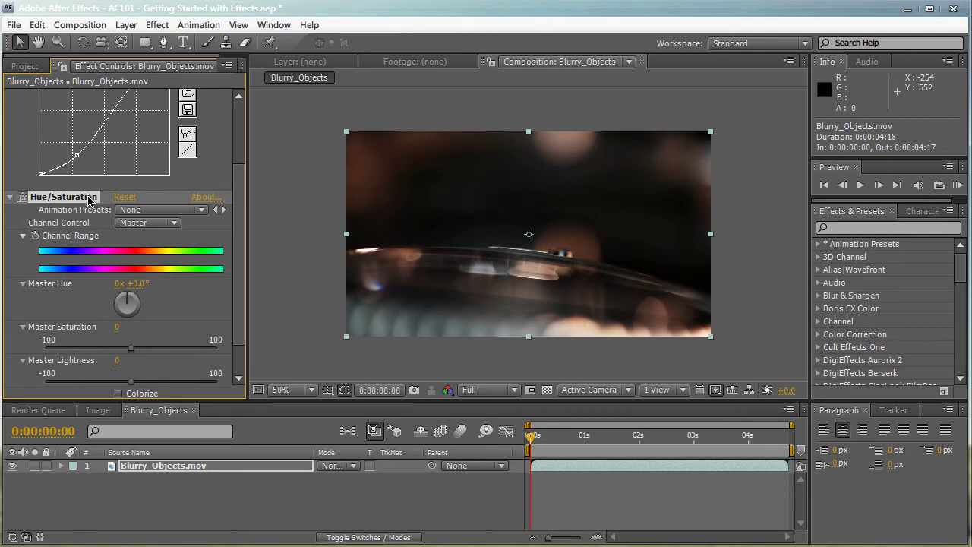
scroll(101, 308, up, 3)
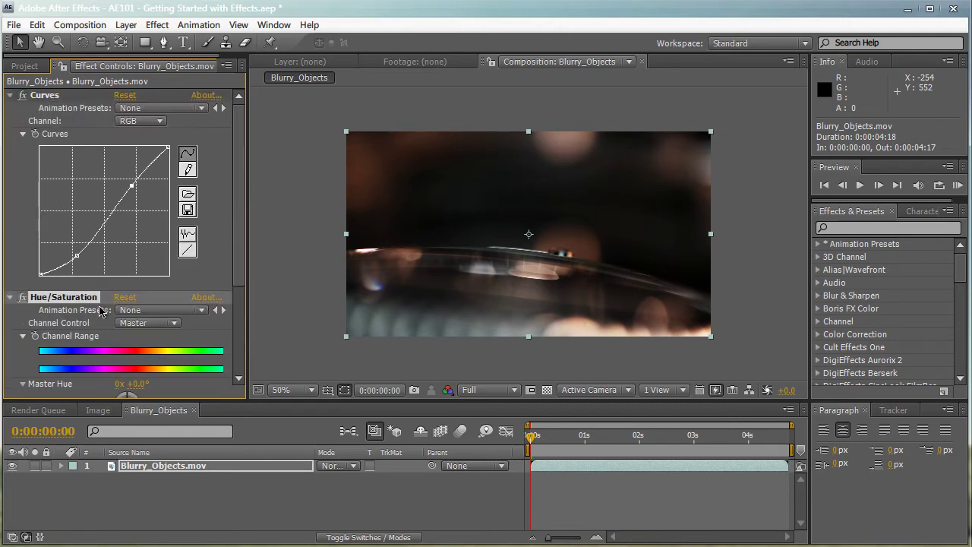
scroll(99, 141, down, 1)
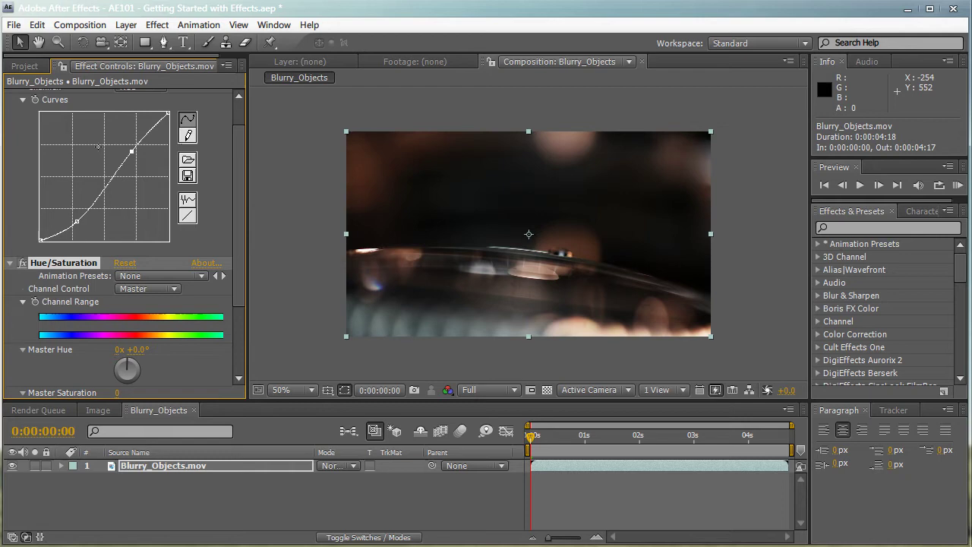
scroll(121, 258, down, 3)
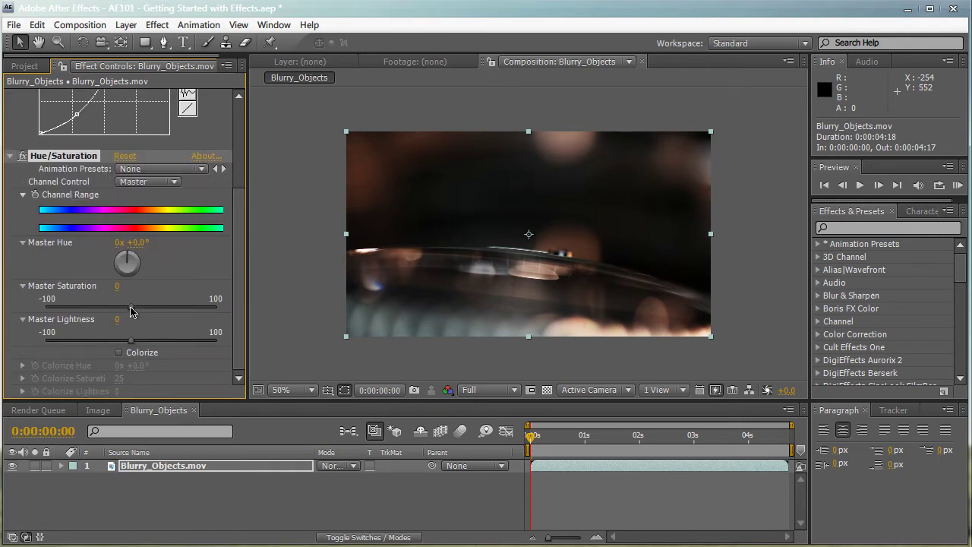
- Set Master Saturation to -5 and Master Lightness to 3, then deselect the layer
drag(131, 308, 126, 312)
click(119, 286)
text(-5)
click(133, 342)
drag(133, 342, 135, 343)
click(152, 513)
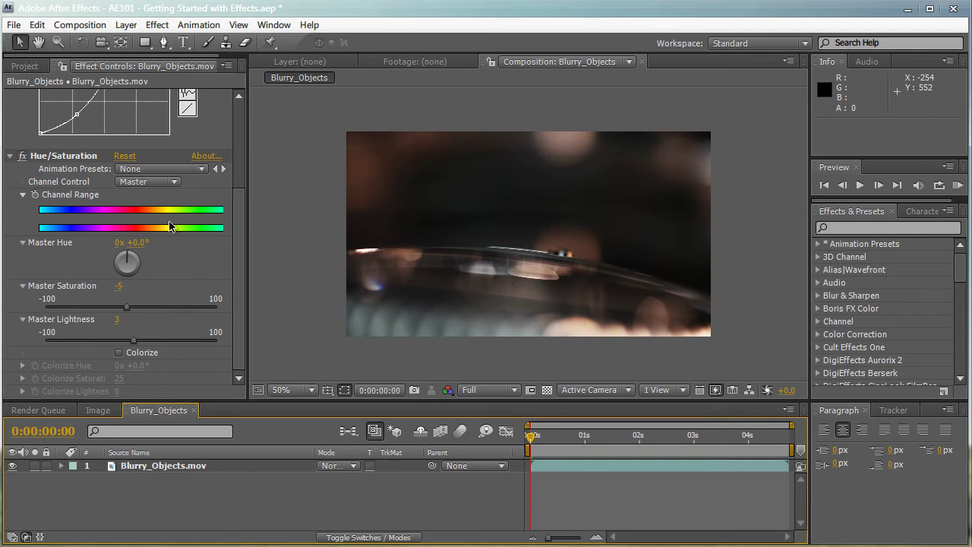
- Add a new adjustment layer to the Blurry_Objects comp from the Layer menu
click(126, 25)
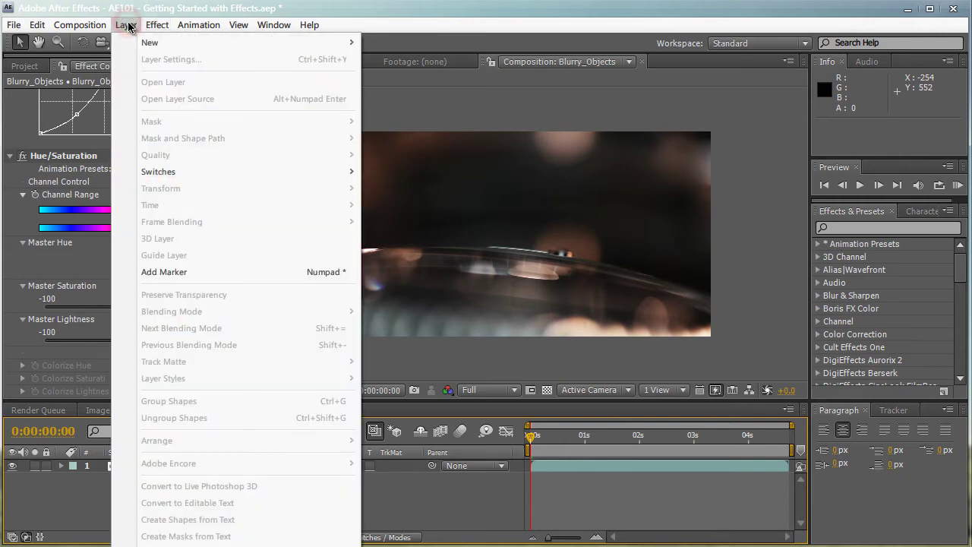
mouse_move(316, 44)
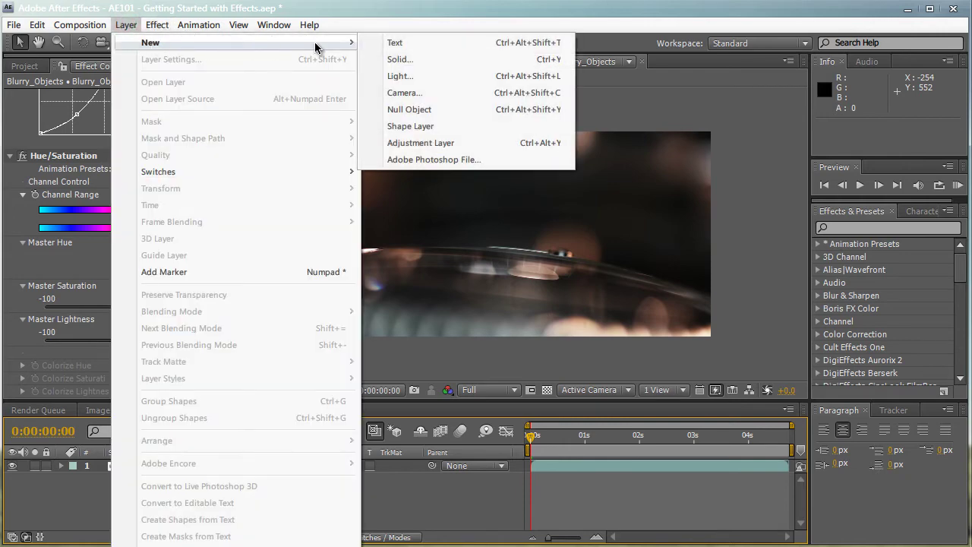
click(401, 142)
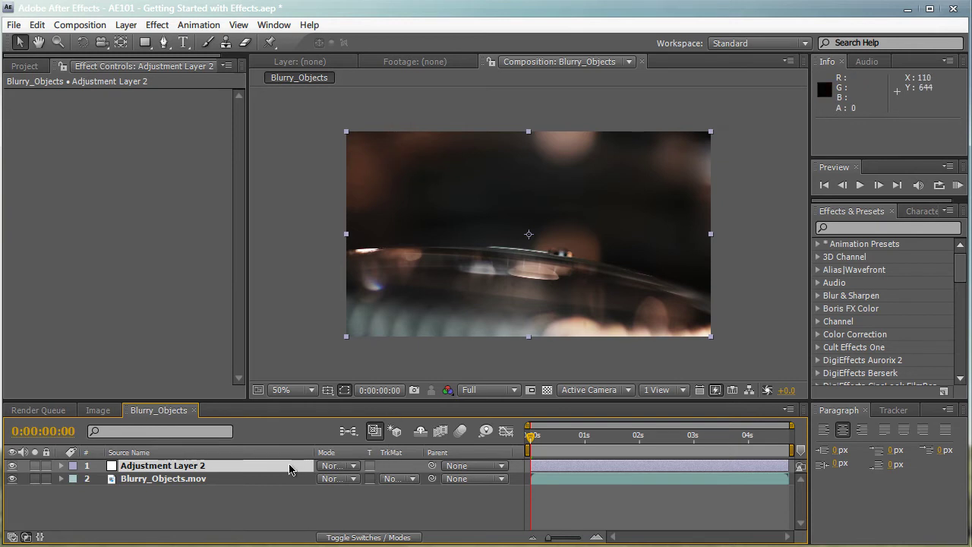
- Rename Adjustment Layer 2 to 'Adjustment Layer' by deleting the trailing 2
click(288, 470)
key(Return)
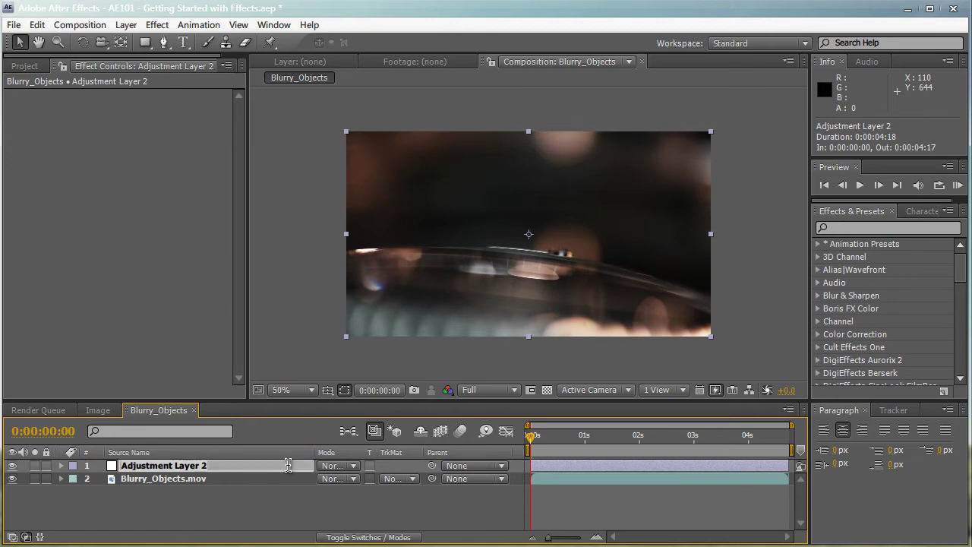
key(BackSpace)
key(BackSpace)
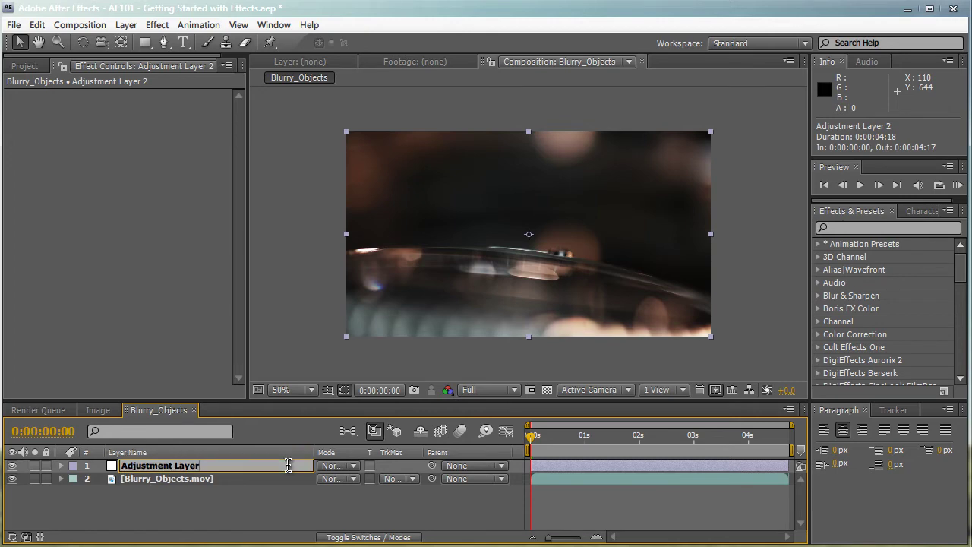
click(286, 366)
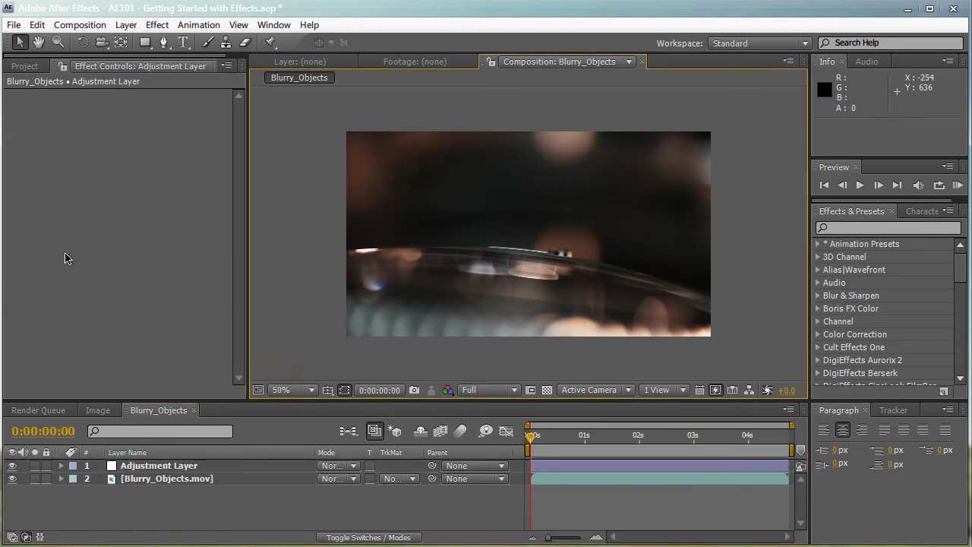
- Place Blurry_Objects_02.mov as layer 3 below the first clip, toggling layer 2's visibility to compare
click(31, 66)
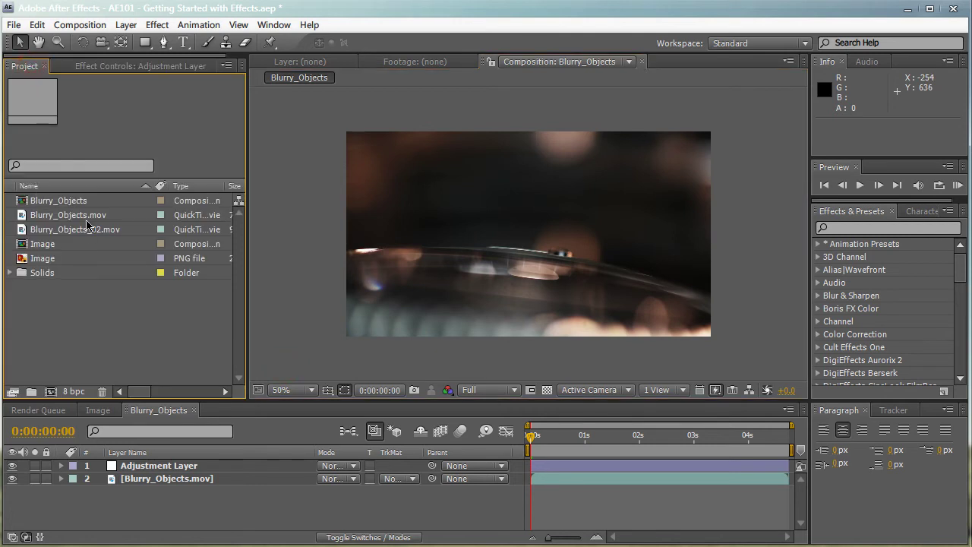
drag(85, 230, 156, 486)
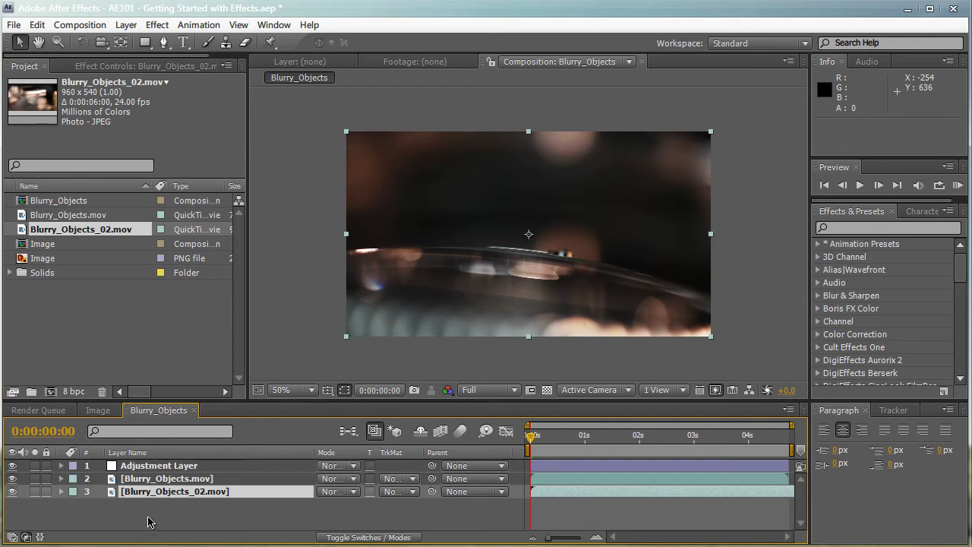
click(12, 481)
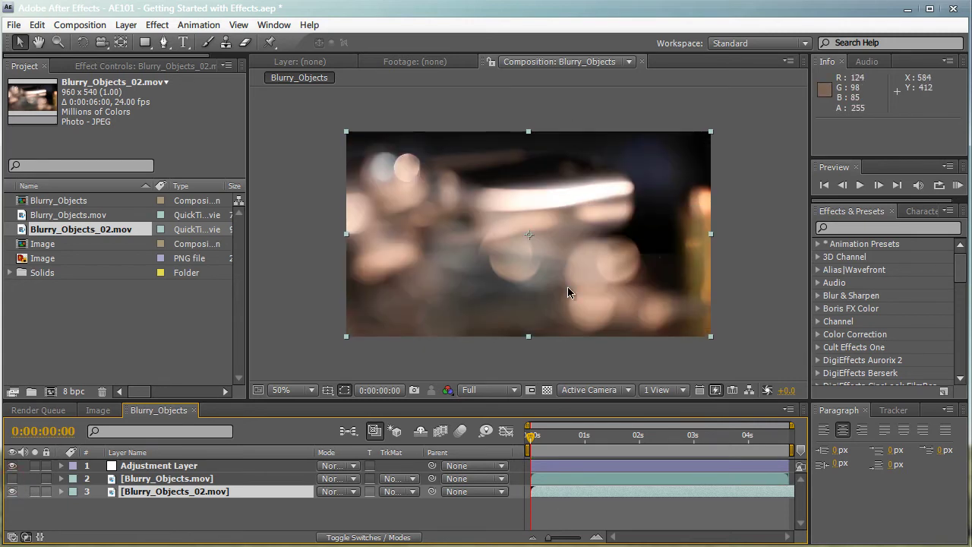
click(12, 479)
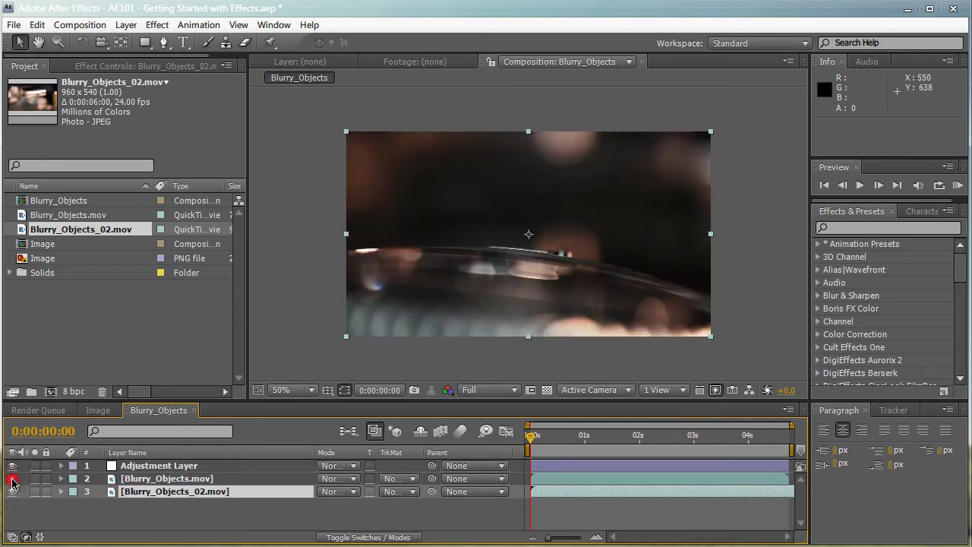
click(12, 480)
click(13, 480)
click(12, 480)
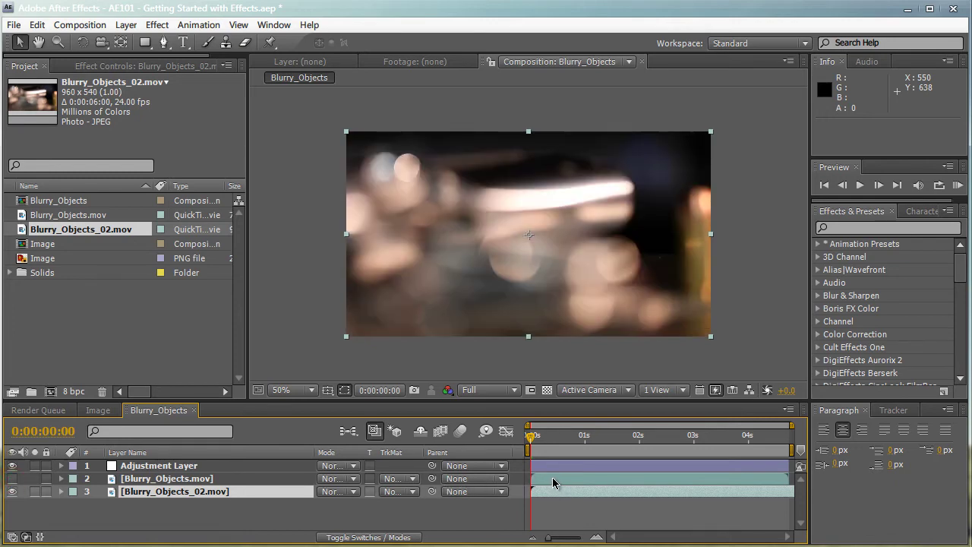
- Trim Blurry_Objects.mov's in-point and shift it to start at 0:00:00:15, then preview
drag(532, 479, 584, 479)
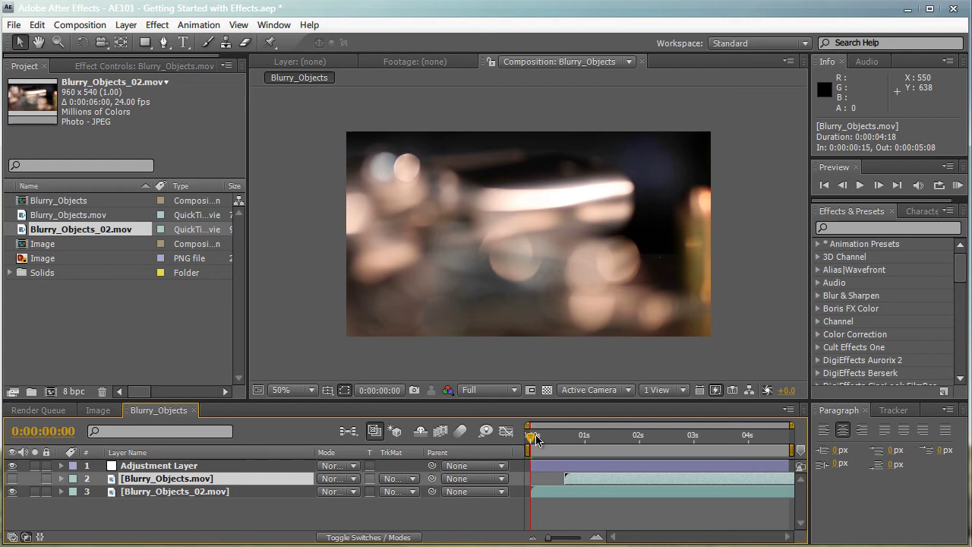
click(535, 435)
key(space)
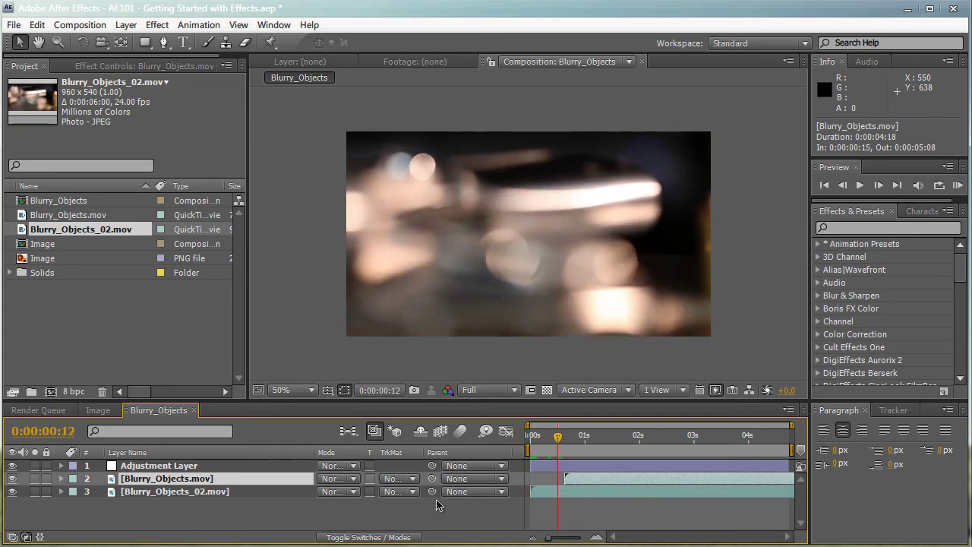
- Scrub around 0:00:00:17 comparing the two clip layers, ending with the adjustment layer selected
click(225, 492)
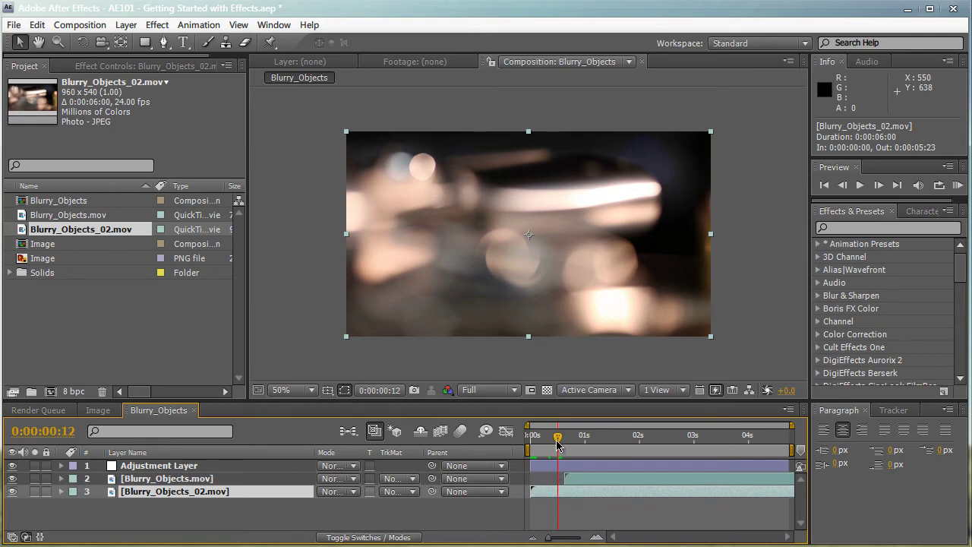
drag(557, 443, 572, 441)
click(226, 478)
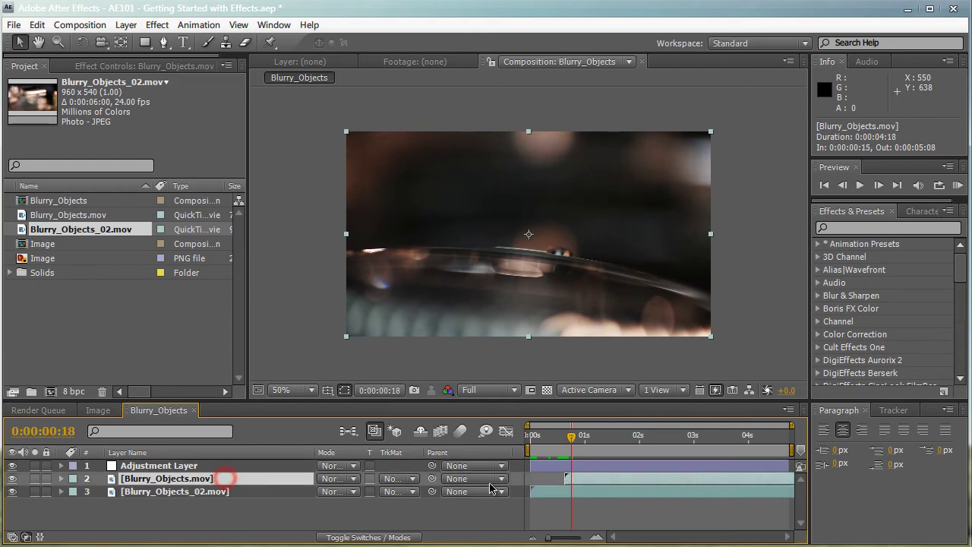
mouse_move(572, 438)
mouse_down()
mouse_move(531, 444)
mouse_move(572, 445)
mouse_up()
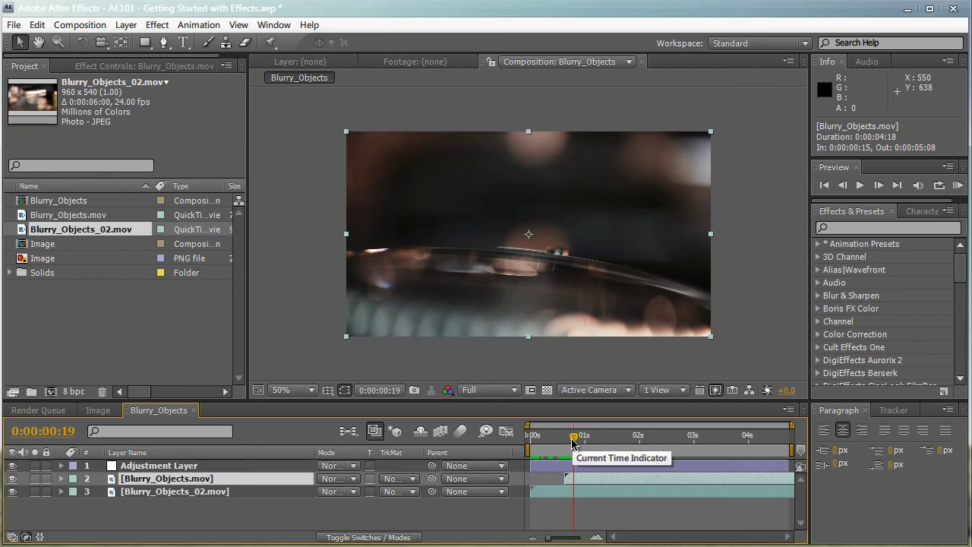
click(189, 490)
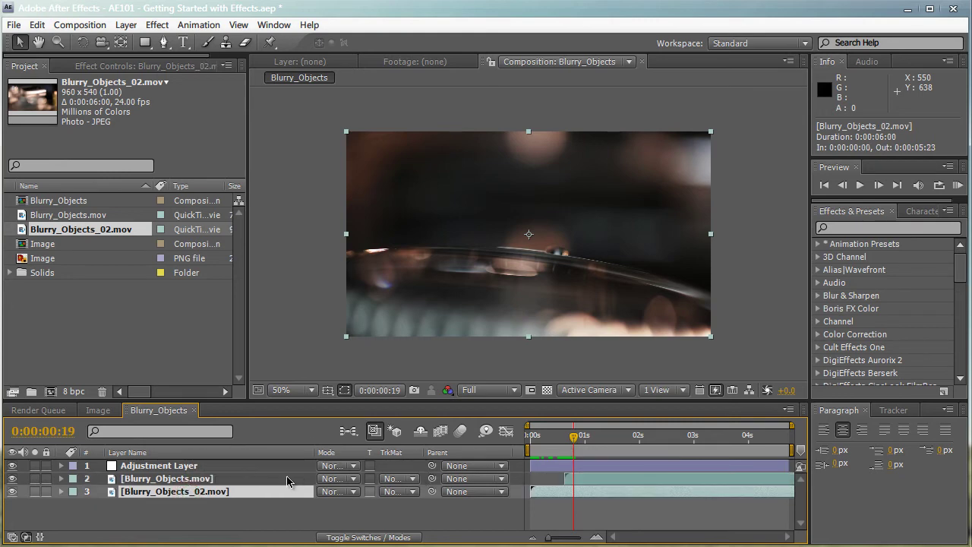
click(253, 479)
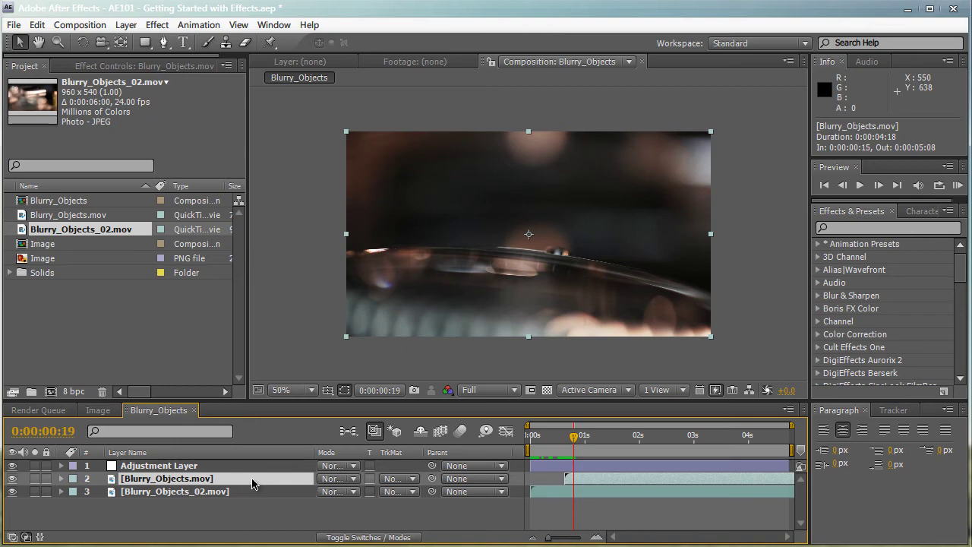
click(251, 466)
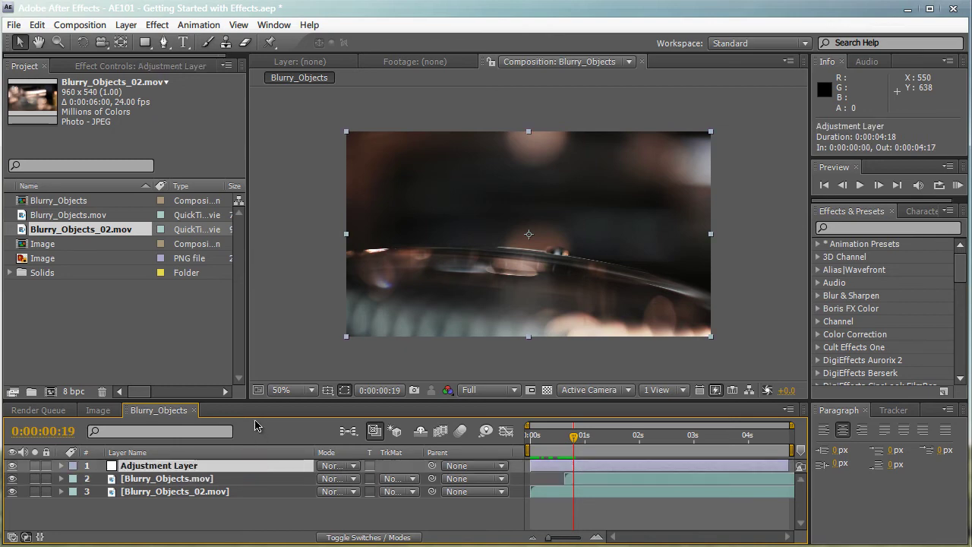
- Apply Curves to the adjustment layer, drag lower point down and upper point up, scrub to 0:00:00:09
click(157, 24)
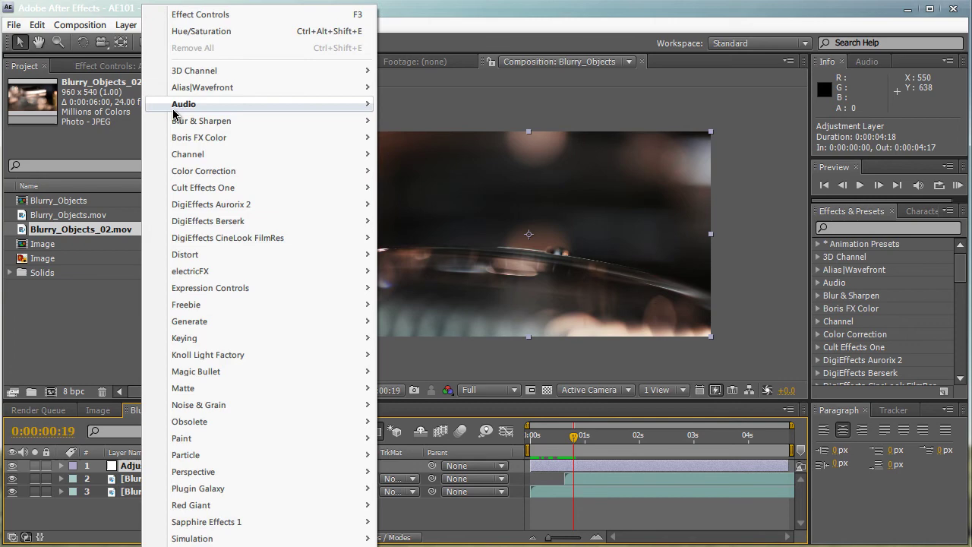
mouse_move(276, 174)
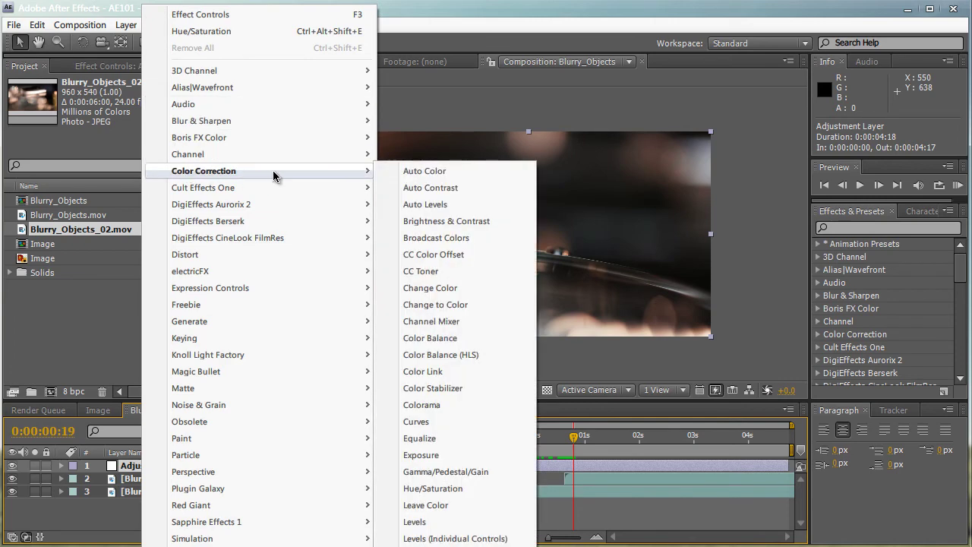
click(454, 423)
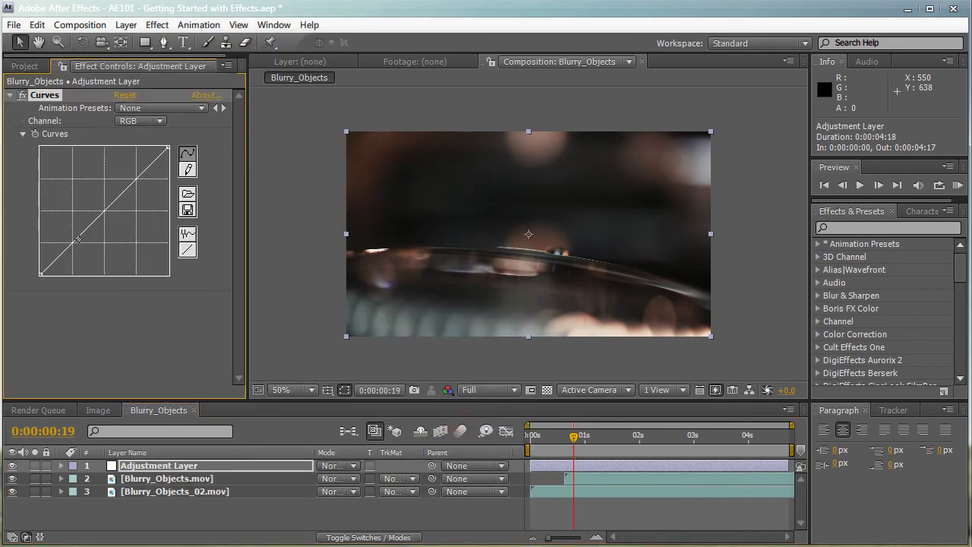
drag(78, 240, 82, 248)
drag(135, 190, 134, 182)
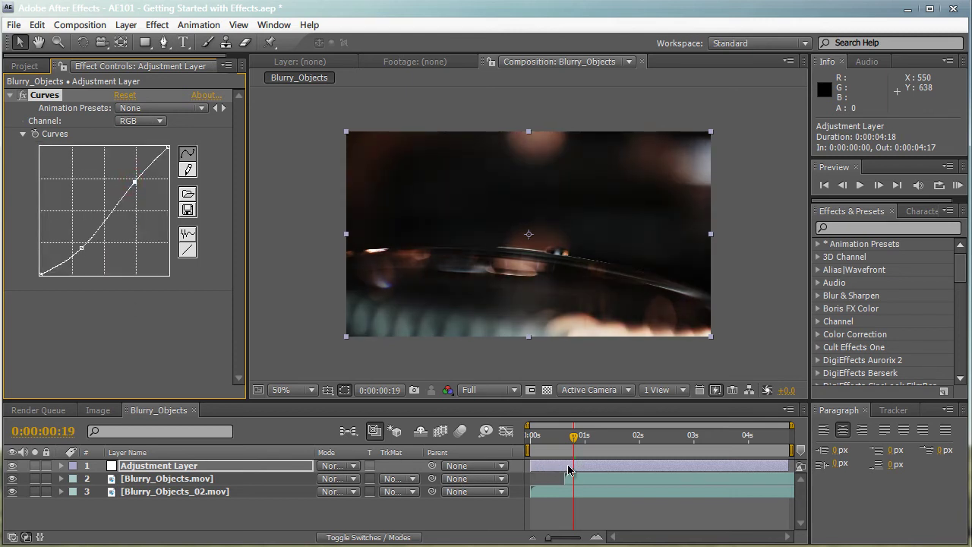
drag(575, 438, 547, 441)
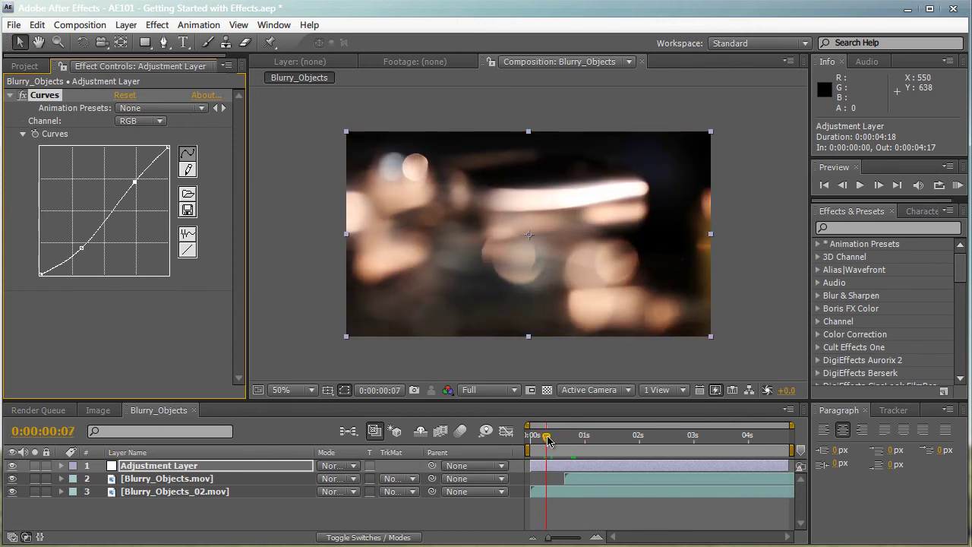
click(12, 467)
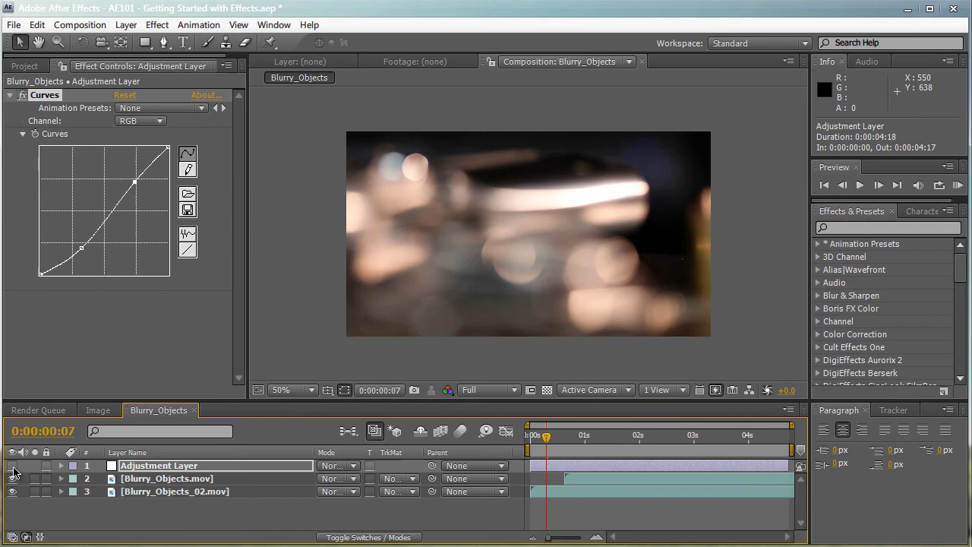
click(12, 466)
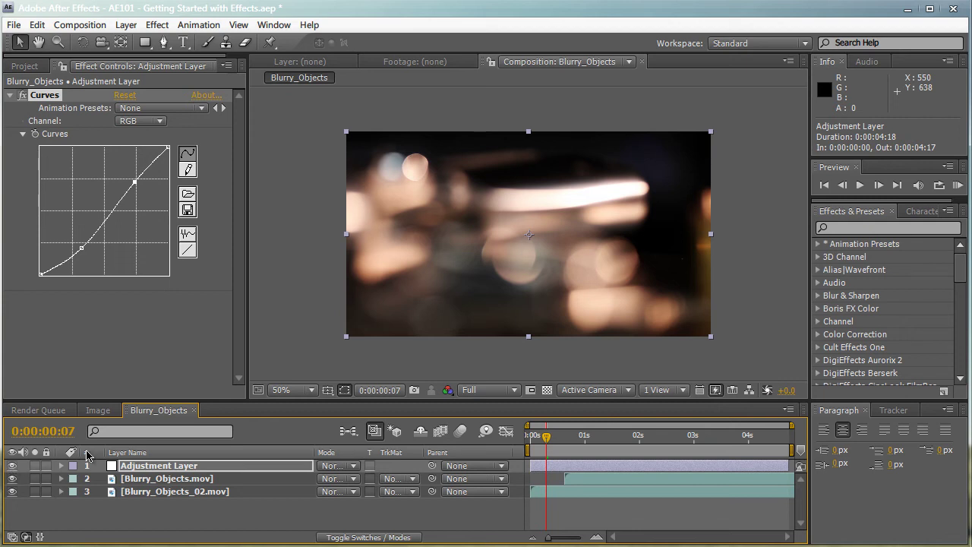
click(155, 492)
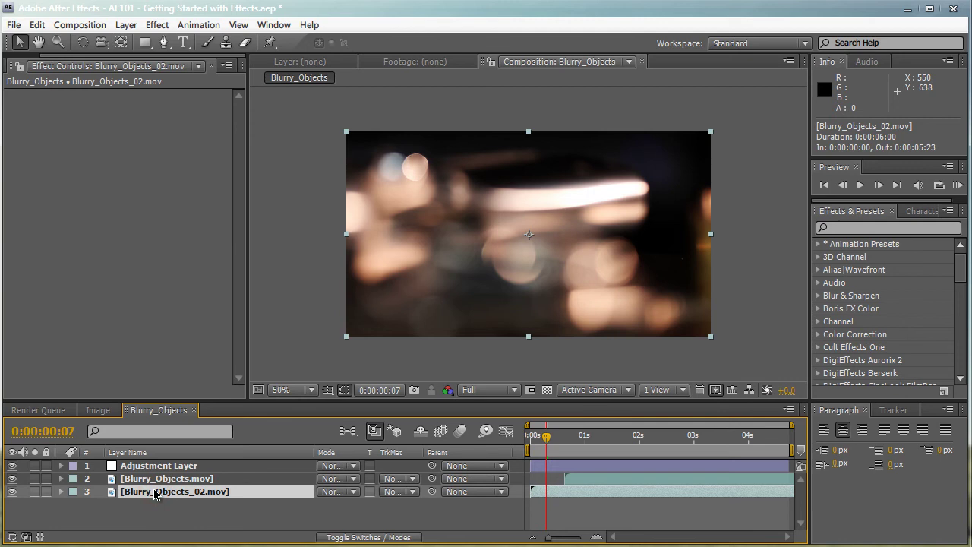
key(ctrl+d)
drag(155, 492, 146, 466)
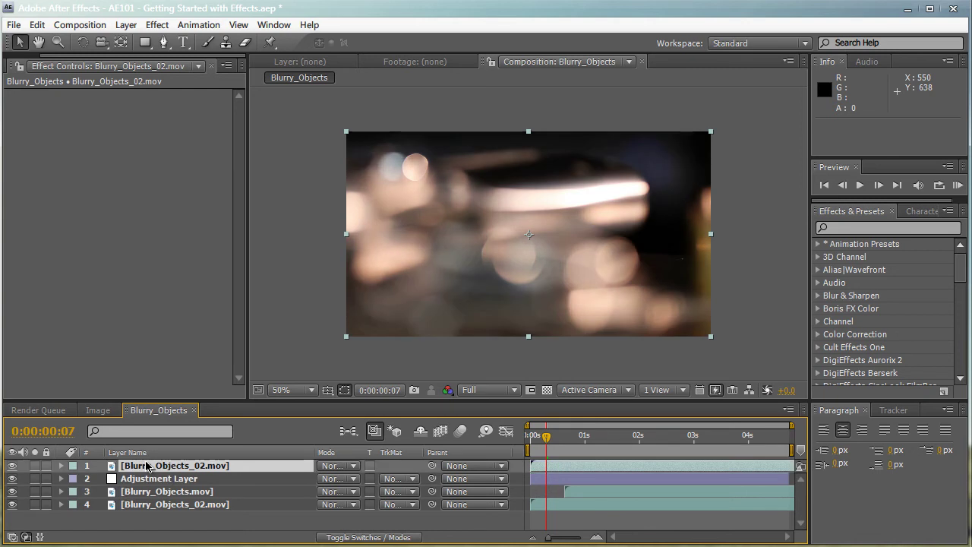
drag(557, 466, 603, 466)
drag(546, 437, 577, 435)
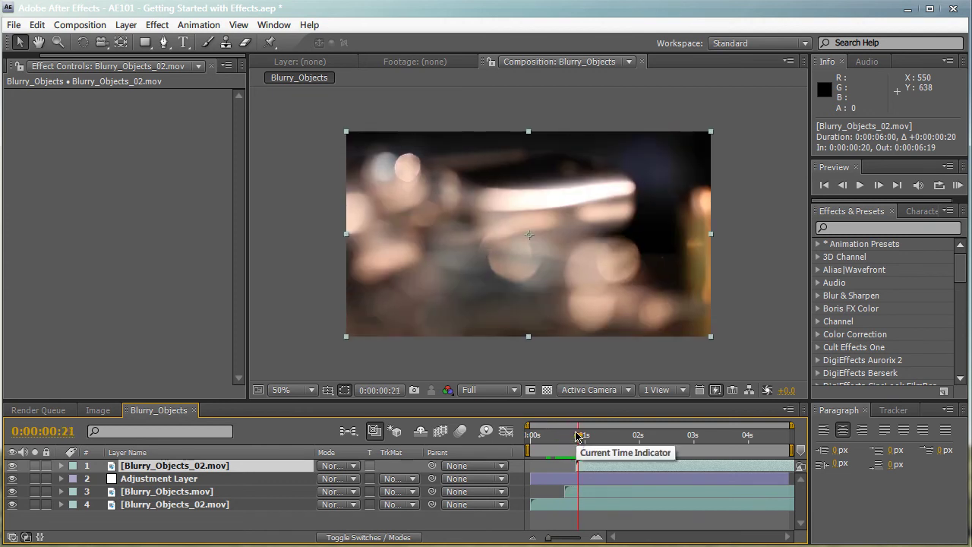
key(Delete)
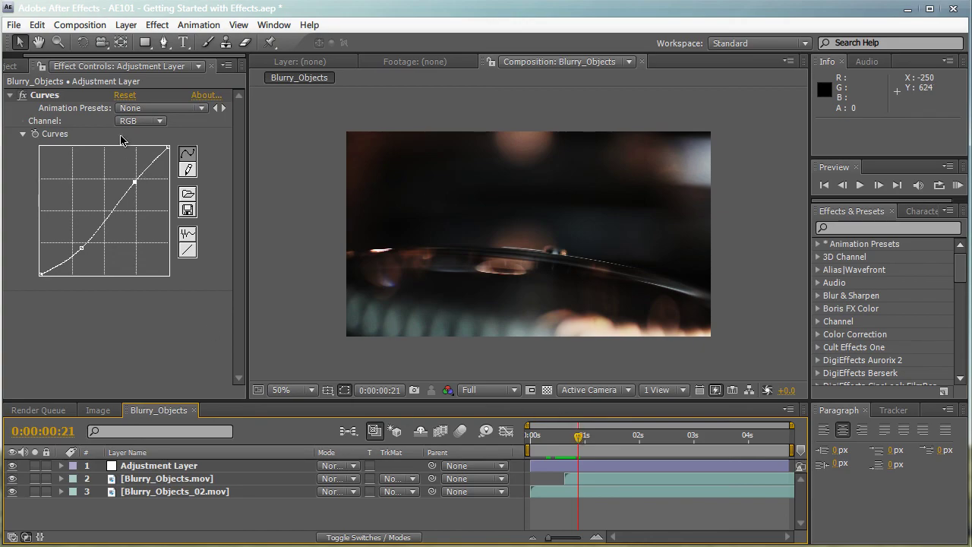
- Switch to Chrome on the author's website homepage and scroll down and back up
key(alt+Tab)
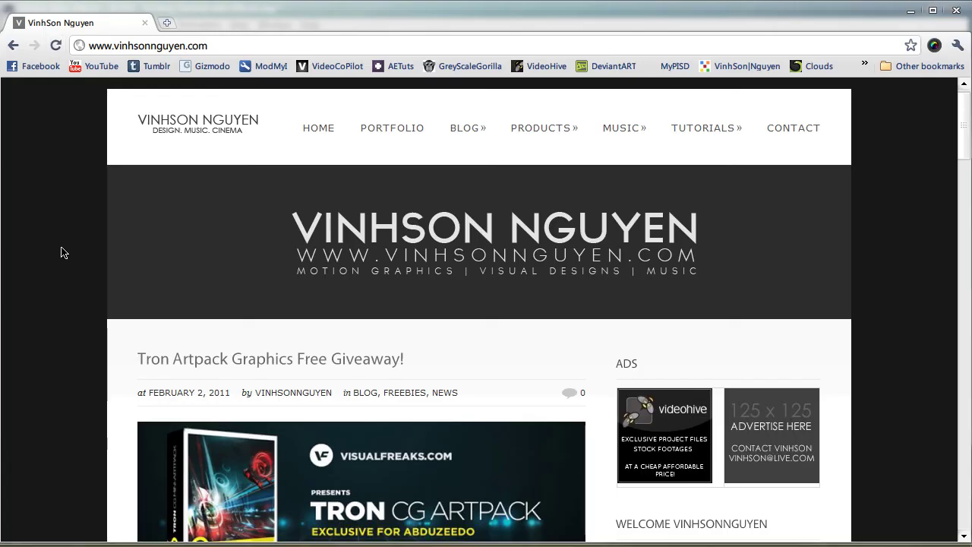
scroll(63, 252, down, 1)
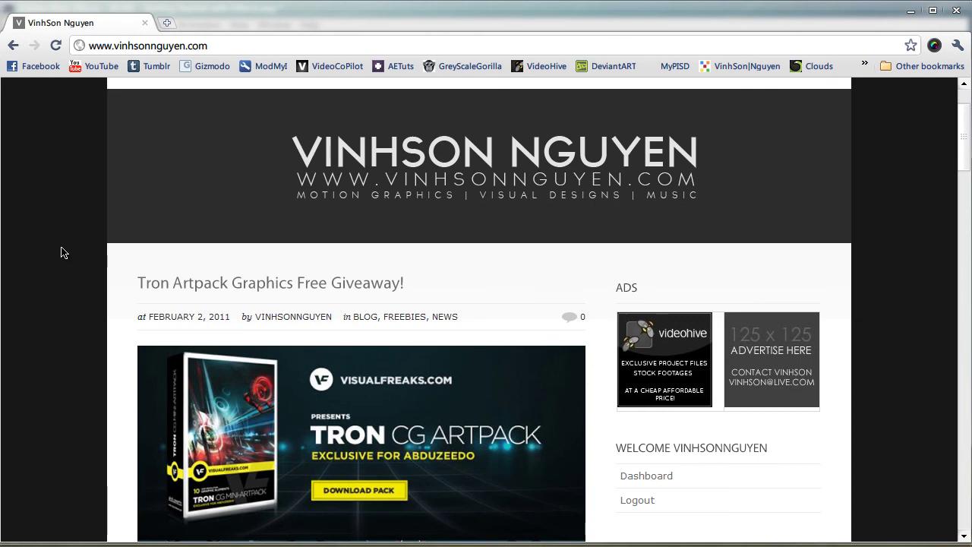
scroll(63, 249, up, 1)
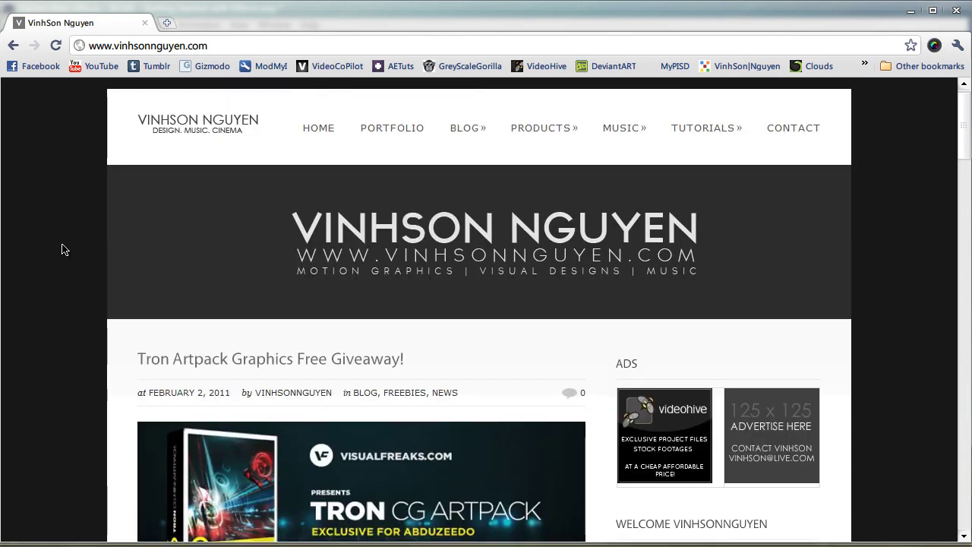